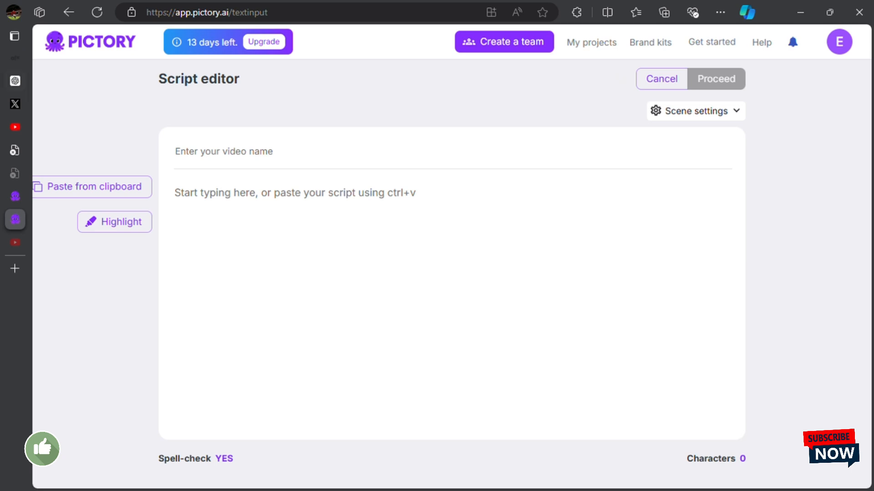
# Step: Switch to ChatGPT and write the prompt "compose a script on the biblical story of moses suitable"
pyautogui.click(15, 81)
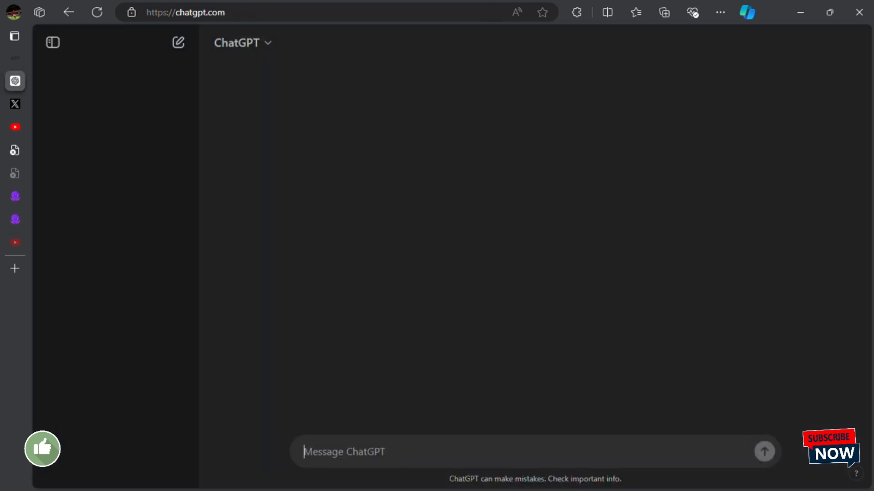
pyautogui.write('w')
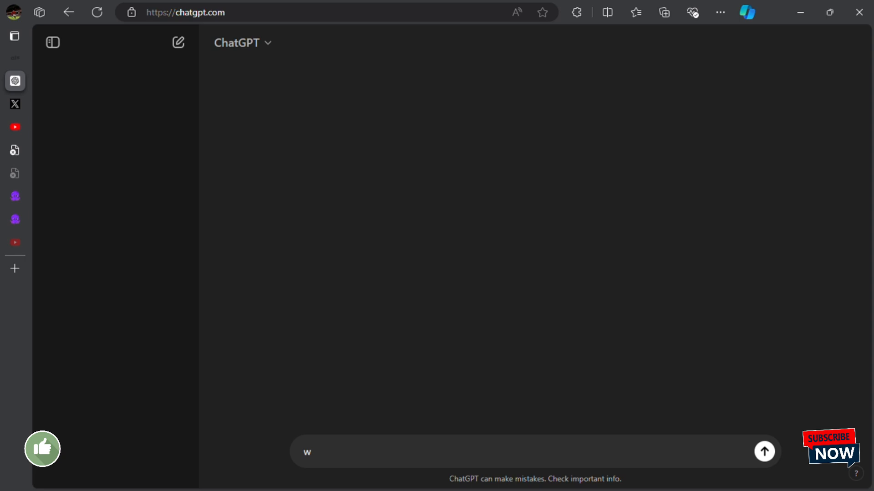
pyautogui.write('e')
pyautogui.write('r')
pyautogui.press('BackSpace')
pyautogui.press('BackSpace')
pyautogui.write('co')
pyautogui.write('m')
pyautogui.write('p')
pyautogui.write('ut')
pyautogui.press('BackSpace')
pyautogui.press('BackSpace')
pyautogui.write('ose a script')
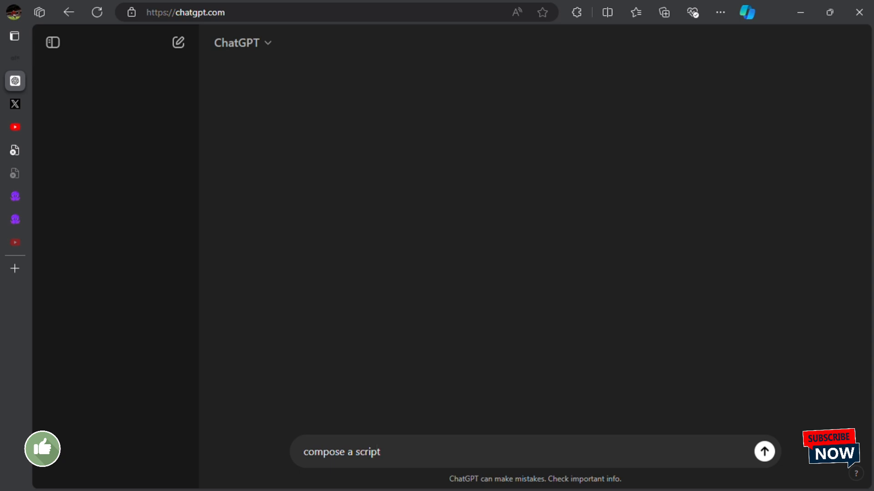
pyautogui.write(' o')
pyautogui.write('n the')
pyautogui.write(' bib')
pyautogui.press('BackSpace')
pyautogui.write('blical stor')
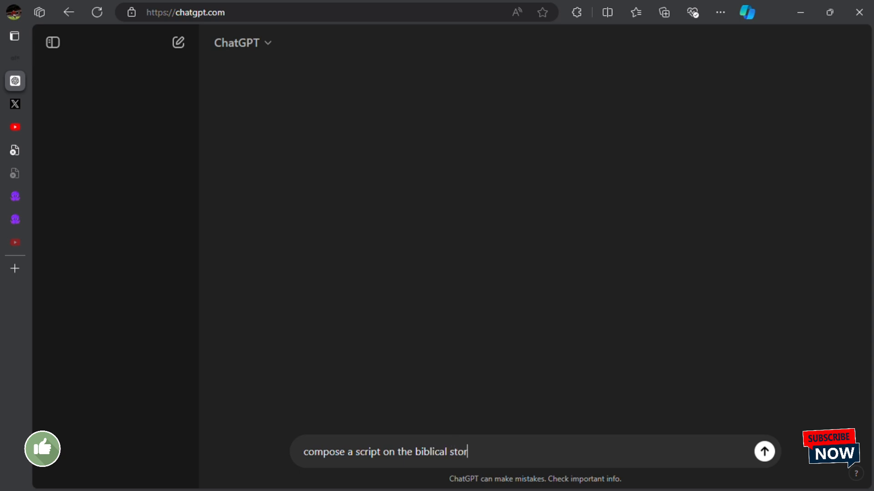
pyautogui.write('y of mos')
pyautogui.write('es')
pyautogui.write(' s')
pyautogui.write('u')
pyautogui.press('BackSpace')
pyautogui.write('suita')
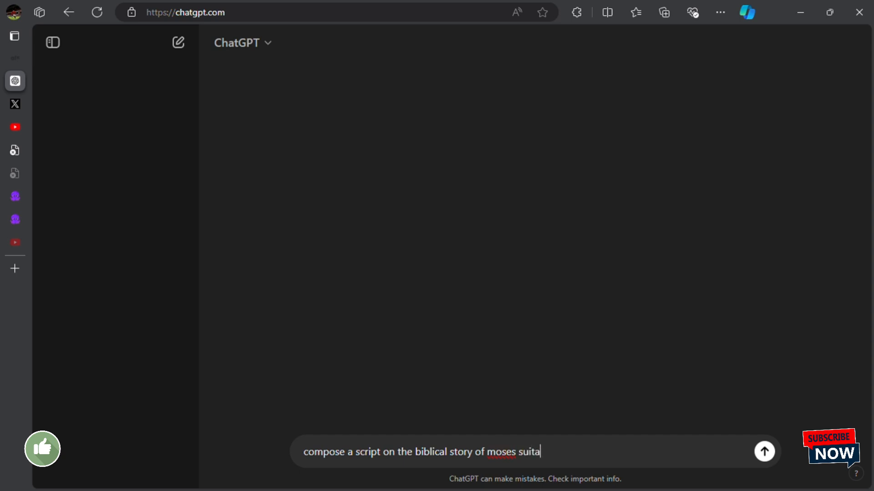
pyautogui.write('ble')
# Step: Insert "that is" before "suitable", add "for pictory" at the end of the prompt, and send it
pyautogui.press('Left')
pyautogui.press('Left')
pyautogui.press('Left')
pyautogui.press('Left')
pyautogui.press('Left')
pyautogui.press('Left')
pyautogui.press('Left')
pyautogui.press('Left')
pyautogui.write('that is')
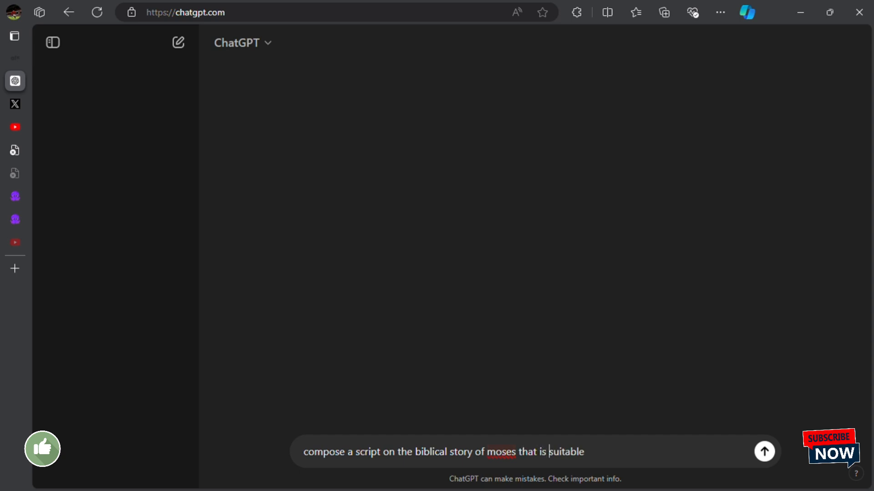
pyautogui.press('Right')
pyautogui.press('Right')
pyautogui.press('Right')
pyautogui.press('Right')
pyautogui.press('Right')
pyautogui.press('Right')
pyautogui.press('Right')
pyautogui.write('for pictory')
pyautogui.press('Return')
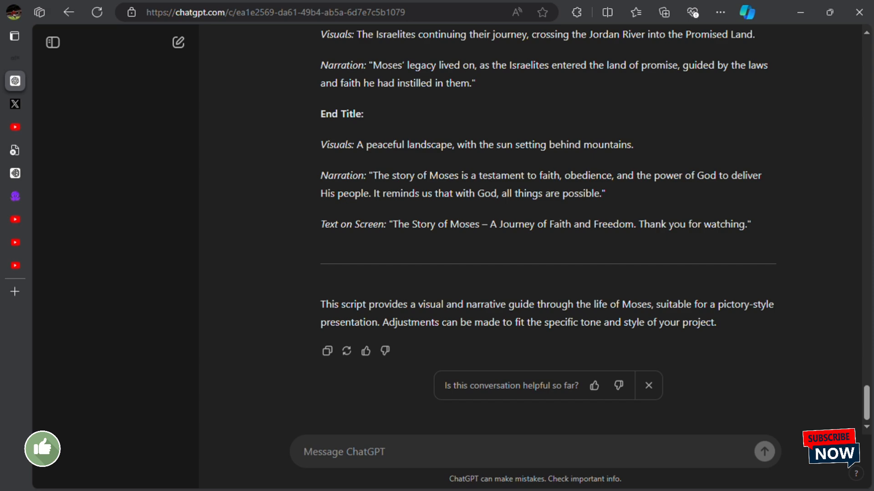
# Step: Ask ChatGPT to "remove the scenes, narrations and visuals tags" from the script
pyautogui.write('re')
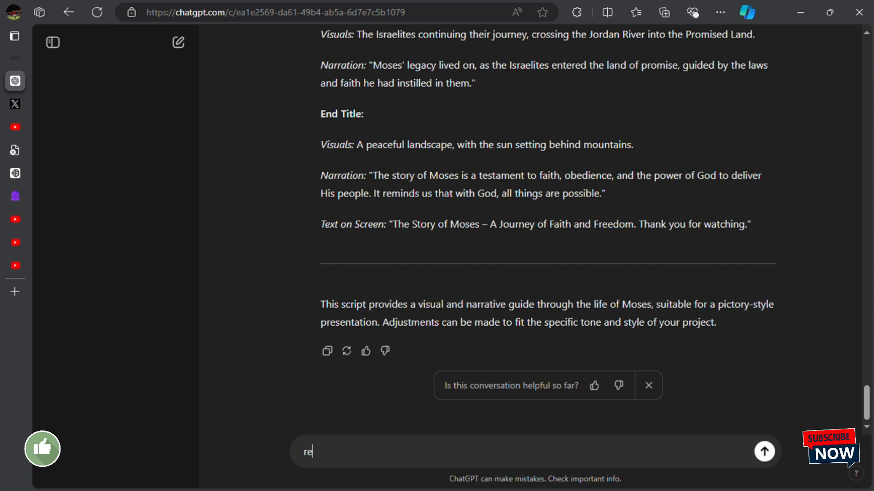
pyautogui.write('move th')
pyautogui.write('e b')
pyautogui.write('a')
pyautogui.write('scene')
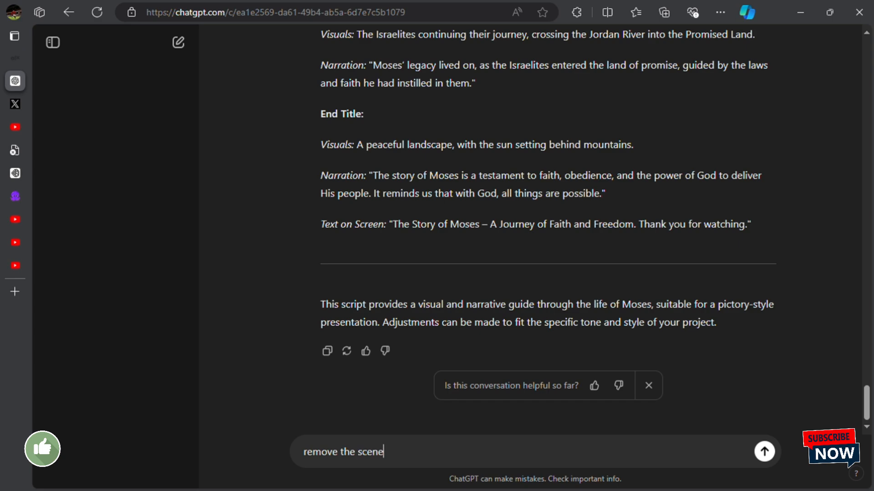
pyautogui.write('s, narrations and')
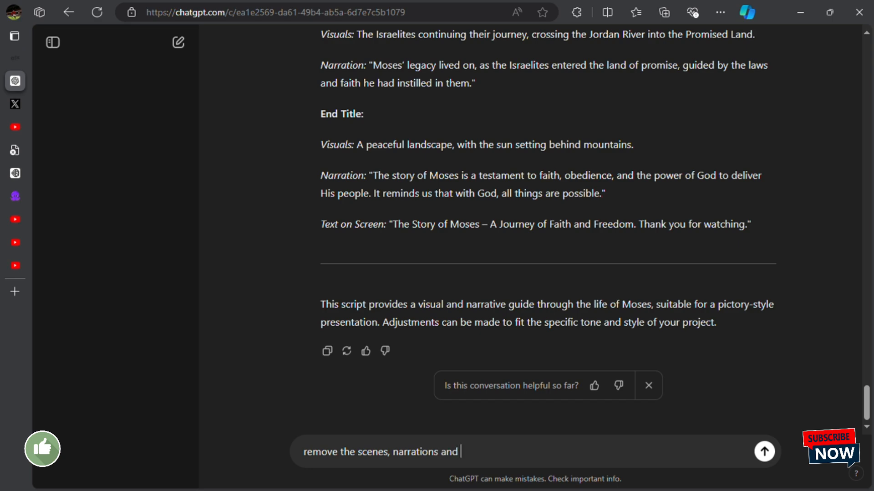
pyautogui.write(' vid')
pyautogui.press('BackSpace')
pyautogui.write('f')
pyautogui.write('ual')
pyautogui.write('s tags')
pyautogui.press('Return')
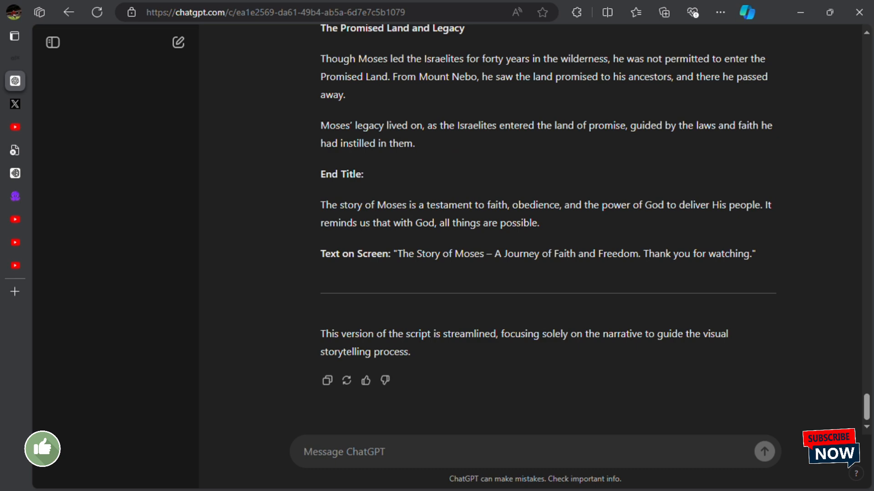
# Step: Copy the revised Moses script into Pictory's script editor and name the video "The Journey of Moses"
pyautogui.moveTo(540, 223); pyautogui.dragTo(321, 149)
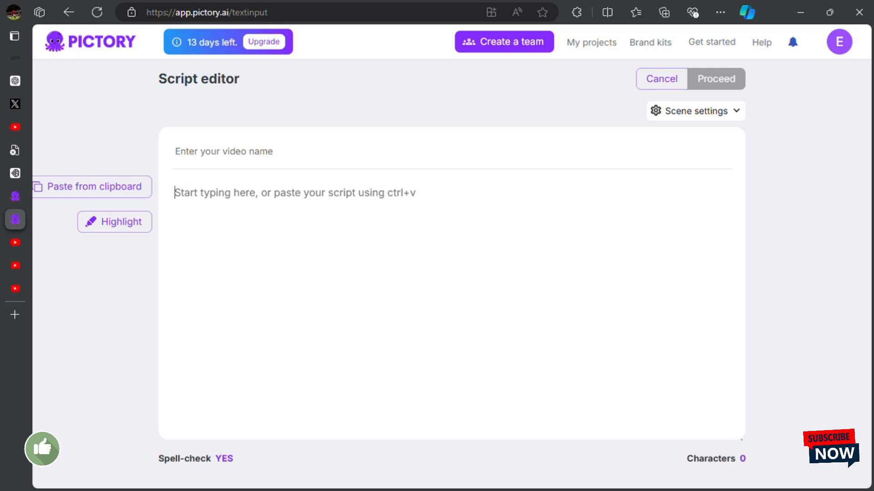
pyautogui.hotkey('ctrl', 'v')
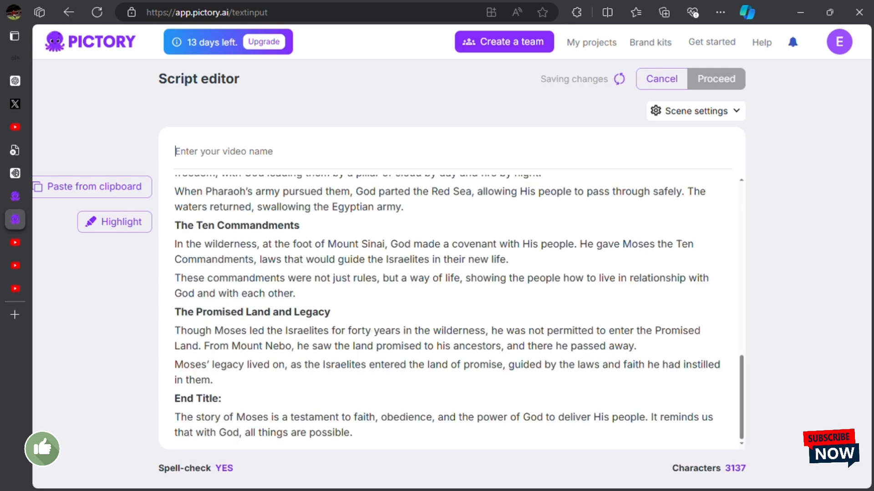
pyautogui.write('T')
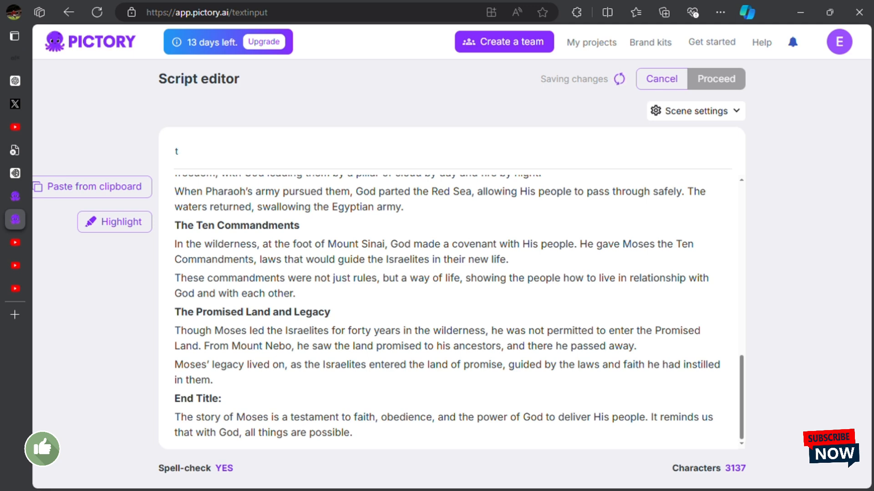
pyautogui.press('BackSpace')
pyautogui.write('The ')
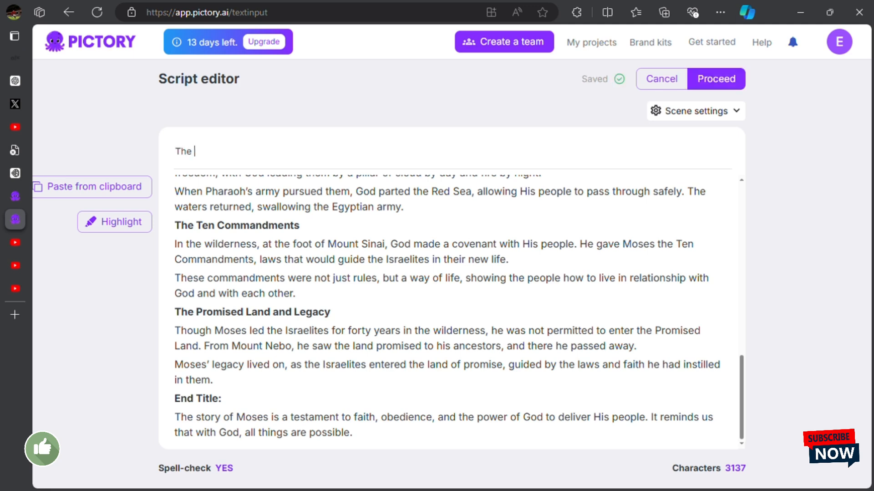
pyautogui.write('J')
pyautogui.write('p')
pyautogui.write('our')
pyautogui.write('ney ')
pyautogui.write('of Ms')
pyautogui.write('p')
pyautogui.write('oses')
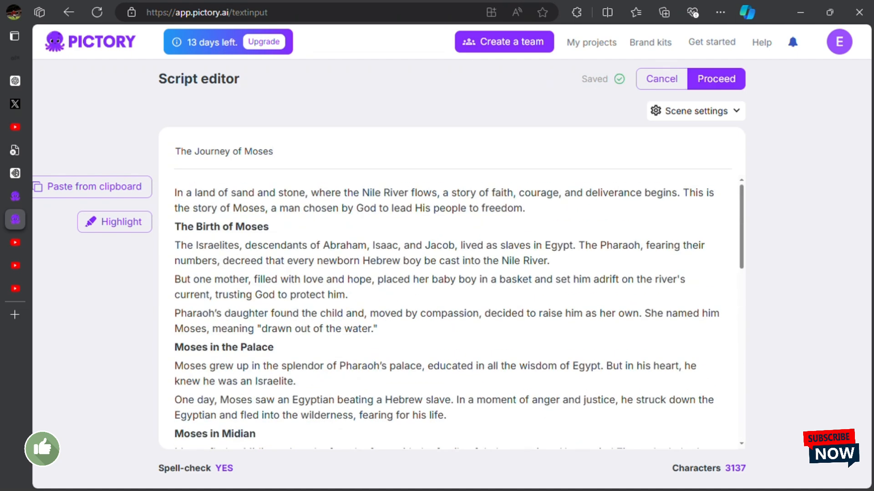
# Step: Delete the headings "The Birth of Moses" and "Moses in the Palace" from the script
pyautogui.moveTo(269, 226); pyautogui.dragTo(174, 226)
pyautogui.press('BackSpace')
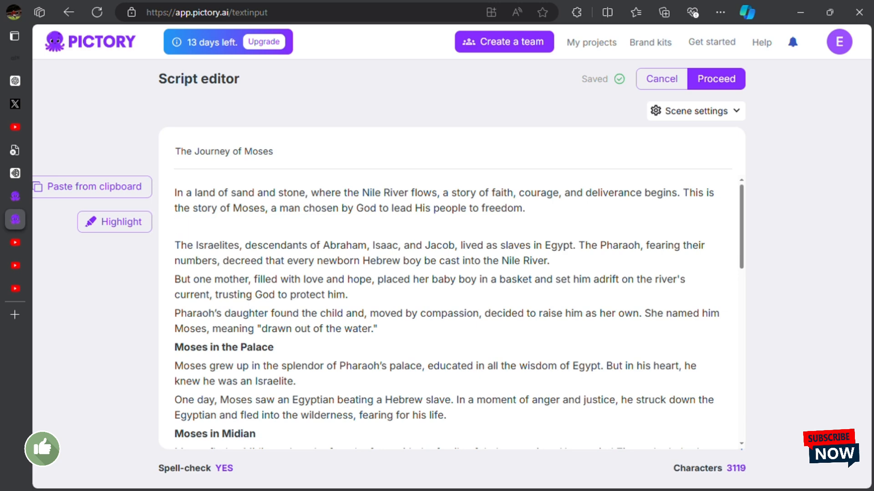
pyautogui.moveTo(274, 347); pyautogui.dragTo(174, 347)
pyautogui.press('BackSpace')
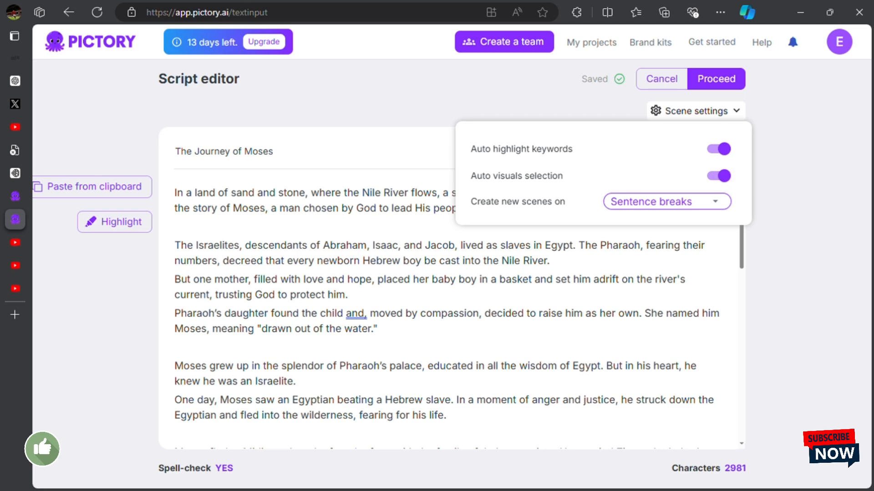
# Step: Set new scenes to be created on line breaks and proceed to the storyboard
pyautogui.click(666, 201)
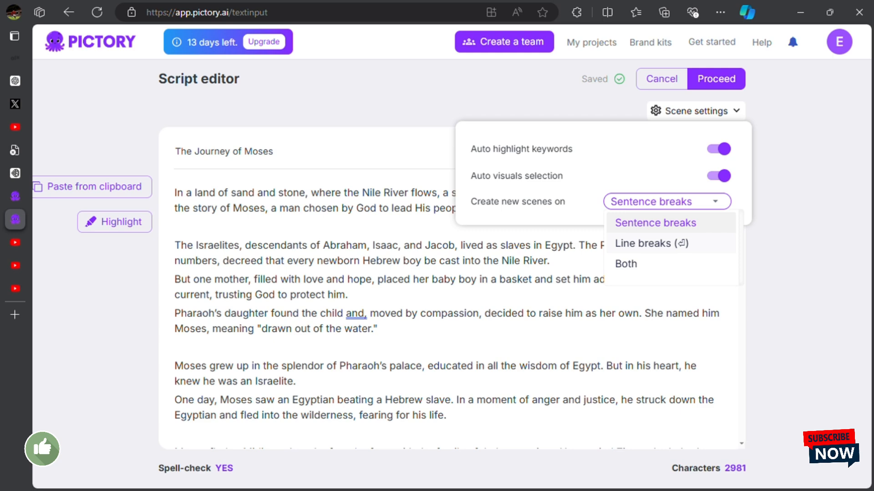
pyautogui.click(652, 243)
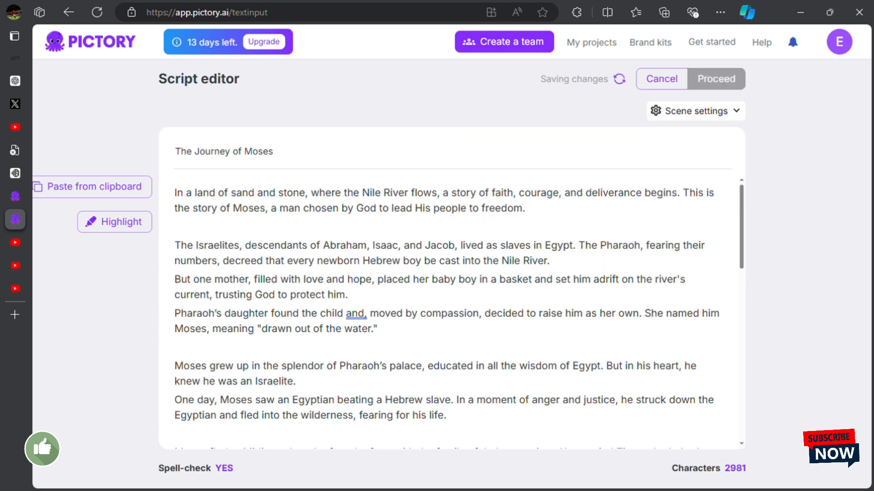
pyautogui.click(717, 79)
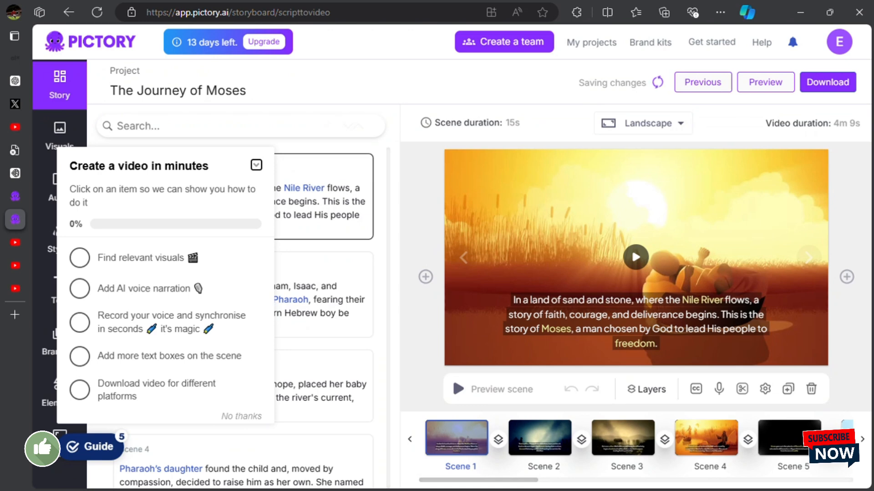
# Step: Collapse the getting-started checklist and apply the track "Rebirth" as the video's background music
pyautogui.click(257, 165)
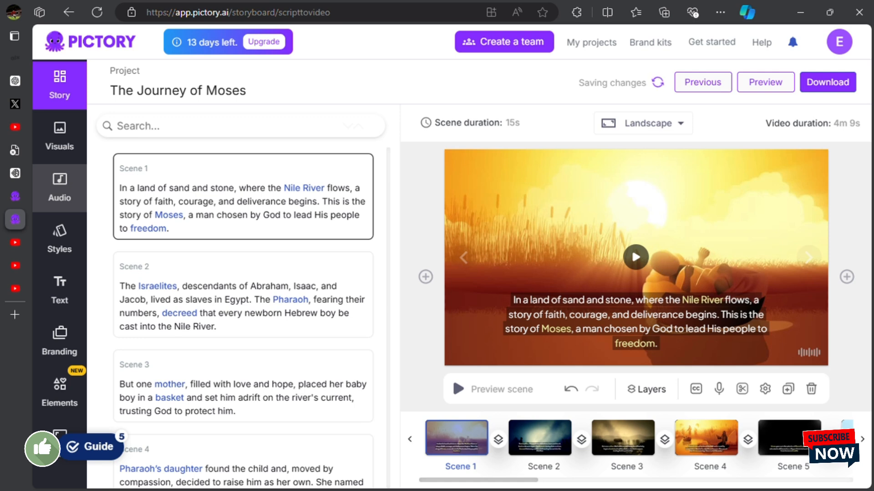
pyautogui.click(59, 187)
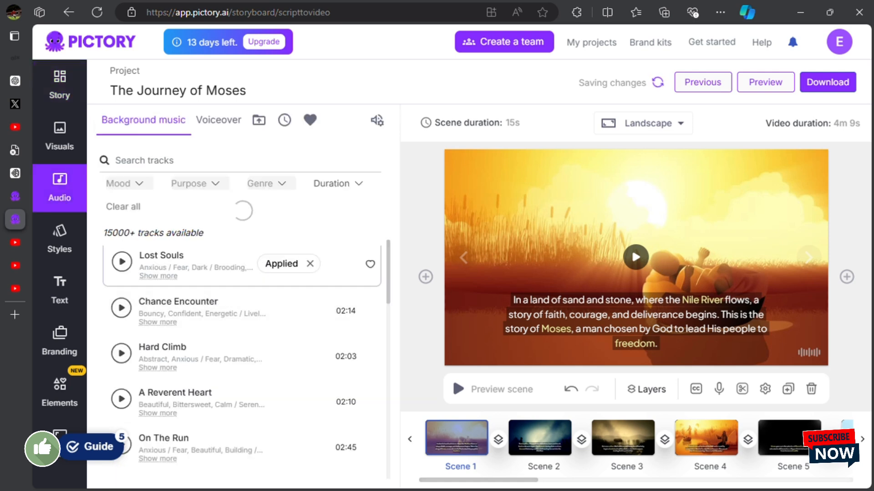
pyautogui.scroll(-2, 241, 351)
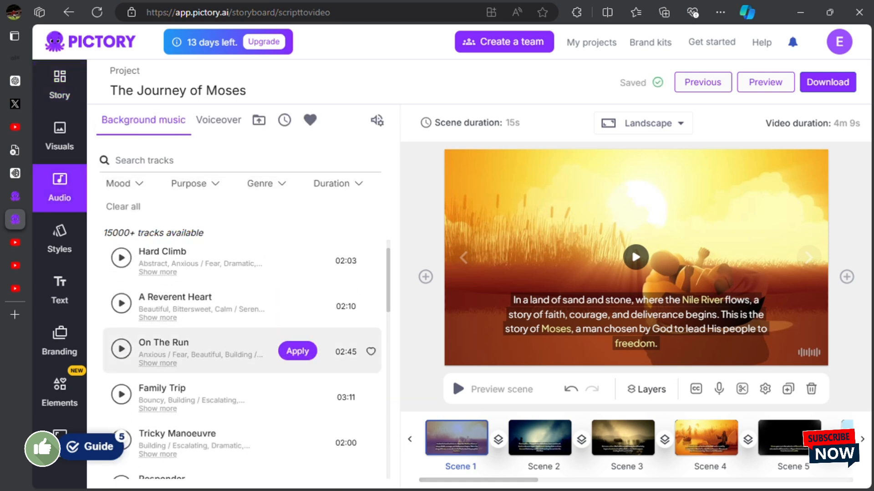
pyautogui.scroll(-5, 241, 360)
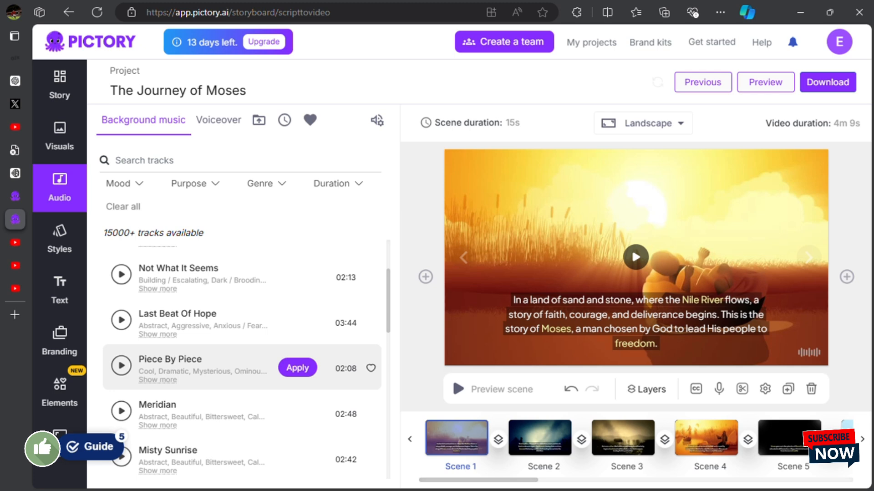
pyautogui.scroll(-4, 242, 365)
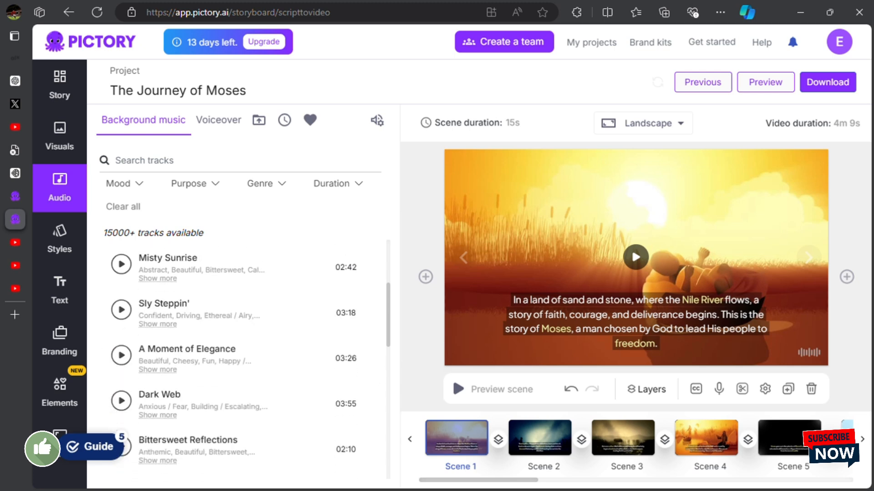
pyautogui.scroll(-5, 241, 364)
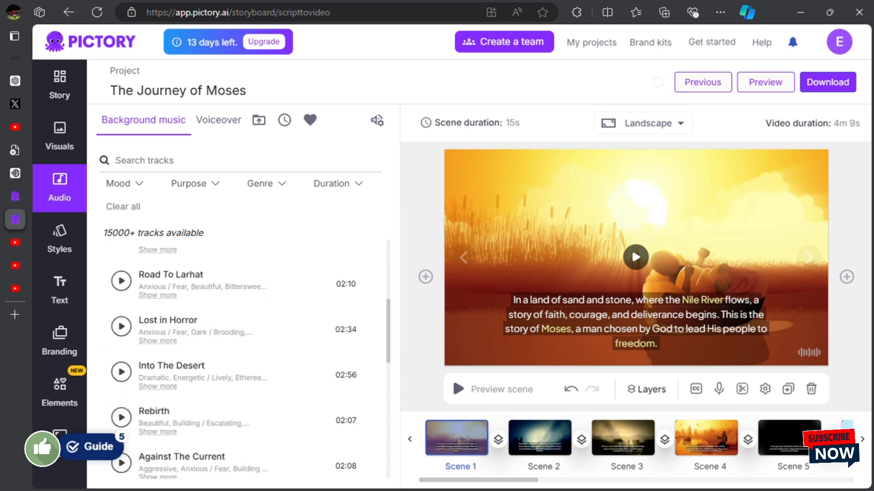
pyautogui.scroll(-1, 241, 360)
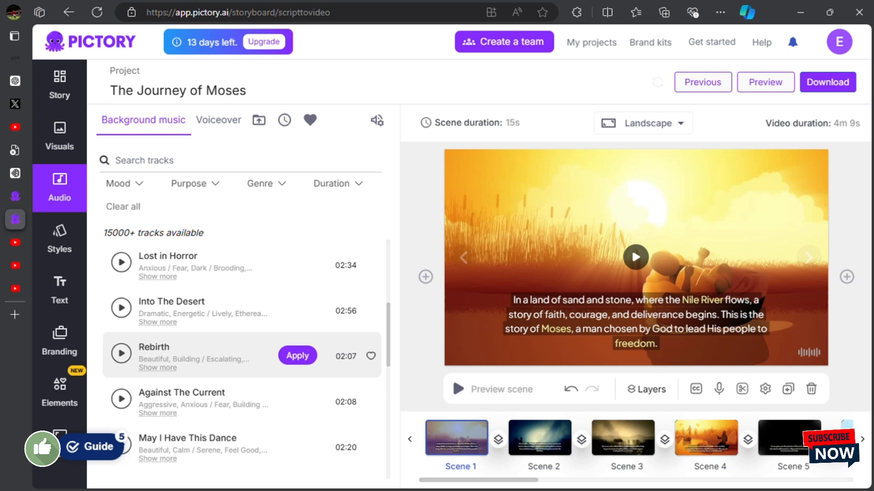
pyautogui.scroll(-1, 241, 360)
pyautogui.click(298, 291)
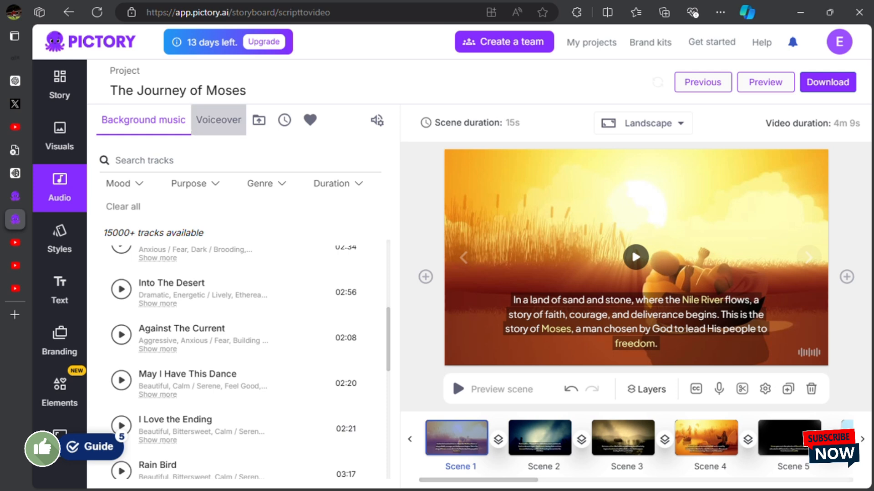
# Step: Sample the standard male voice Alex and apply it as the video's voiceover
pyautogui.click(219, 119)
pyautogui.scroll(-2, 273, 246)
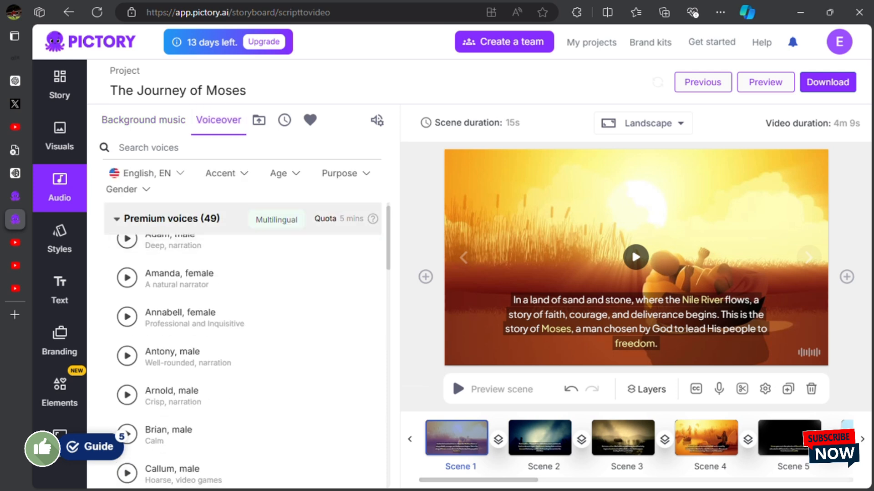
pyautogui.scroll(-15, 246, 296)
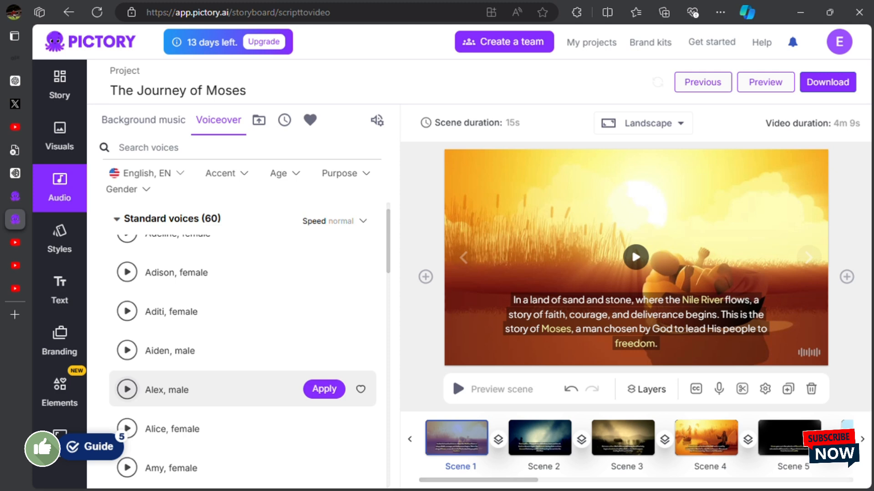
pyautogui.click(127, 389)
pyautogui.click(324, 388)
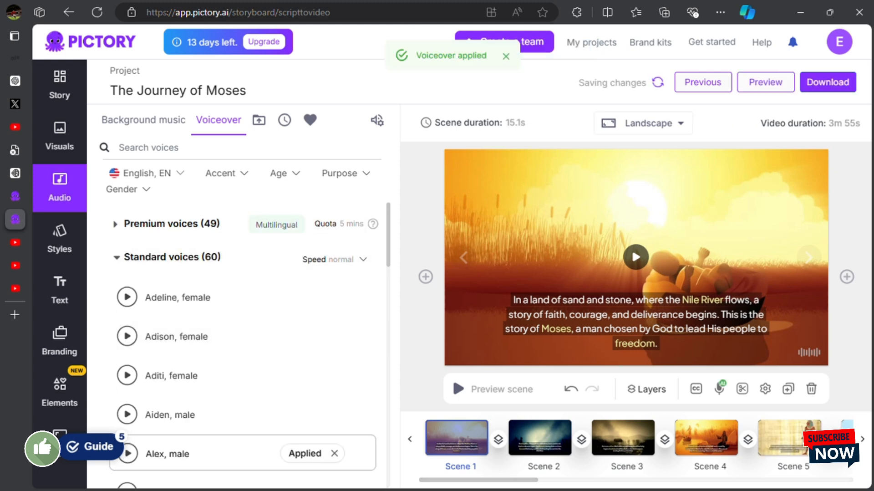
# Step: Start preparing the finished Moses video for download
pyautogui.click(827, 83)
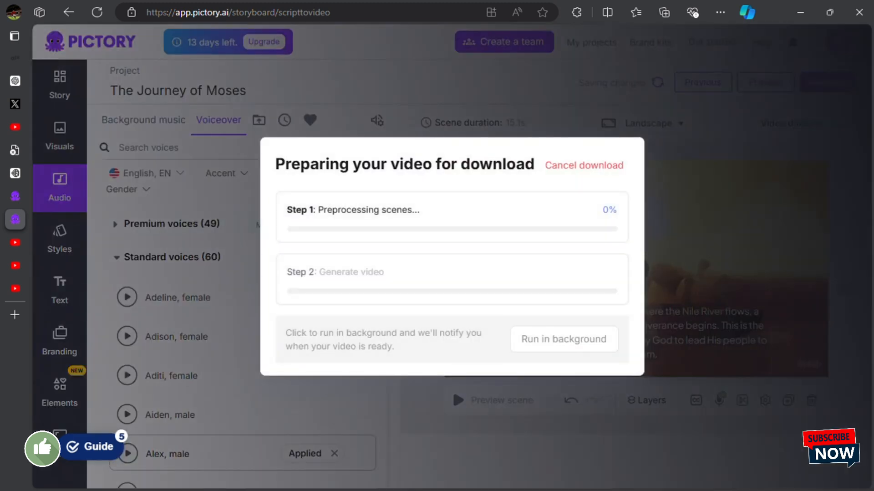